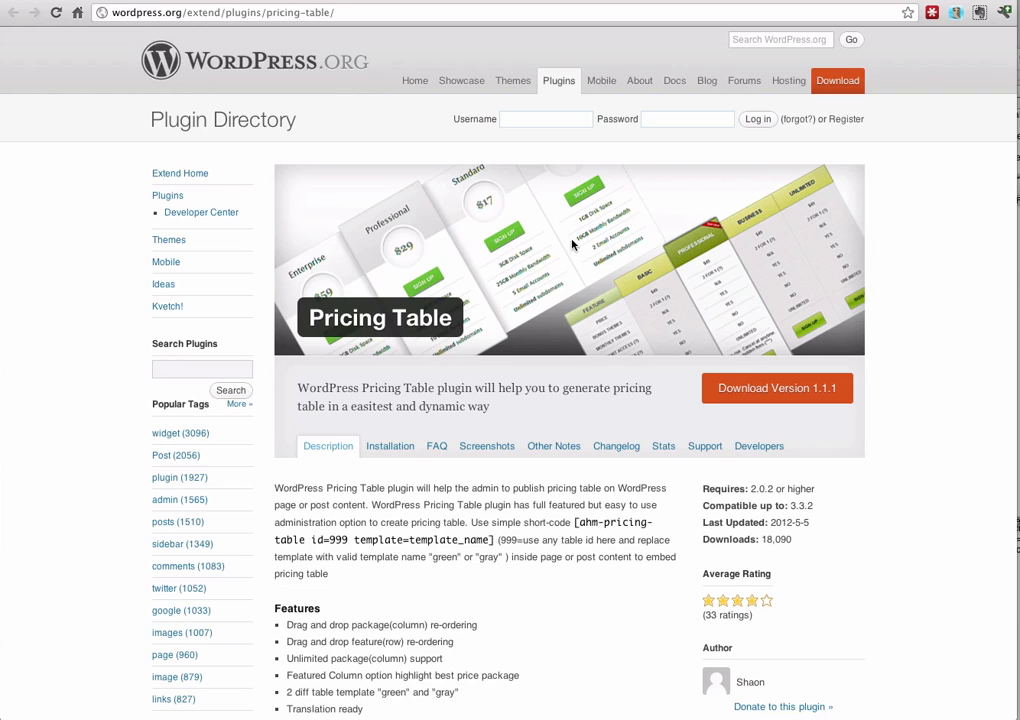
# Step: Switch to the site's WordPress admin and search the installable extensions for "pricing table"
pyautogui.click(605, 3)
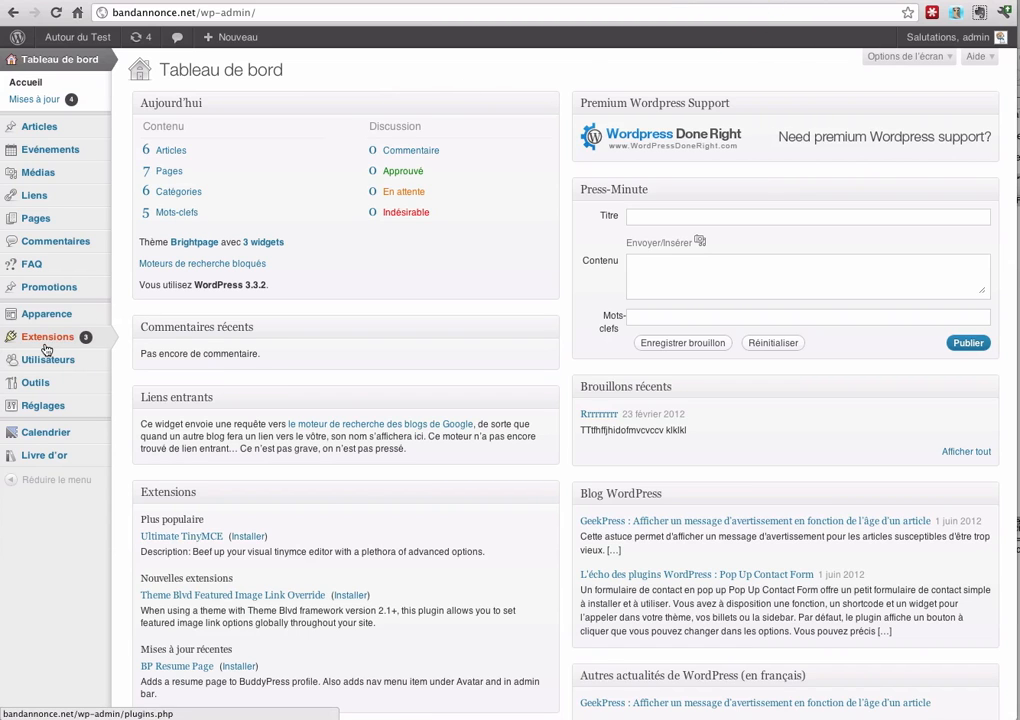
pyautogui.moveTo(47, 337)
pyautogui.click(183, 351)
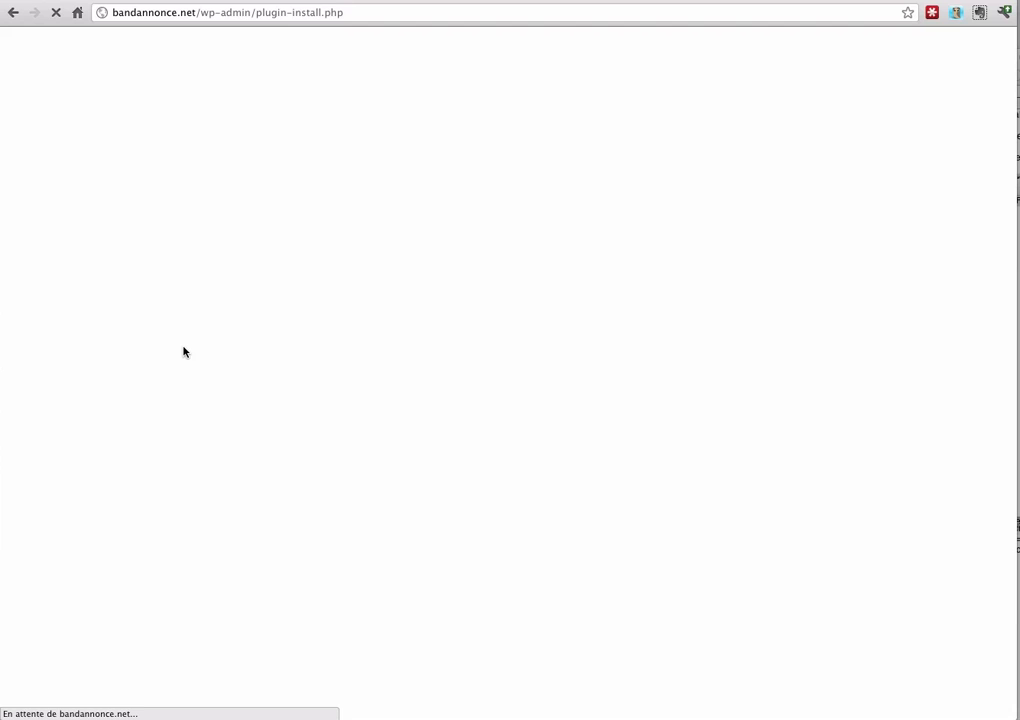
pyautogui.click(262, 214)
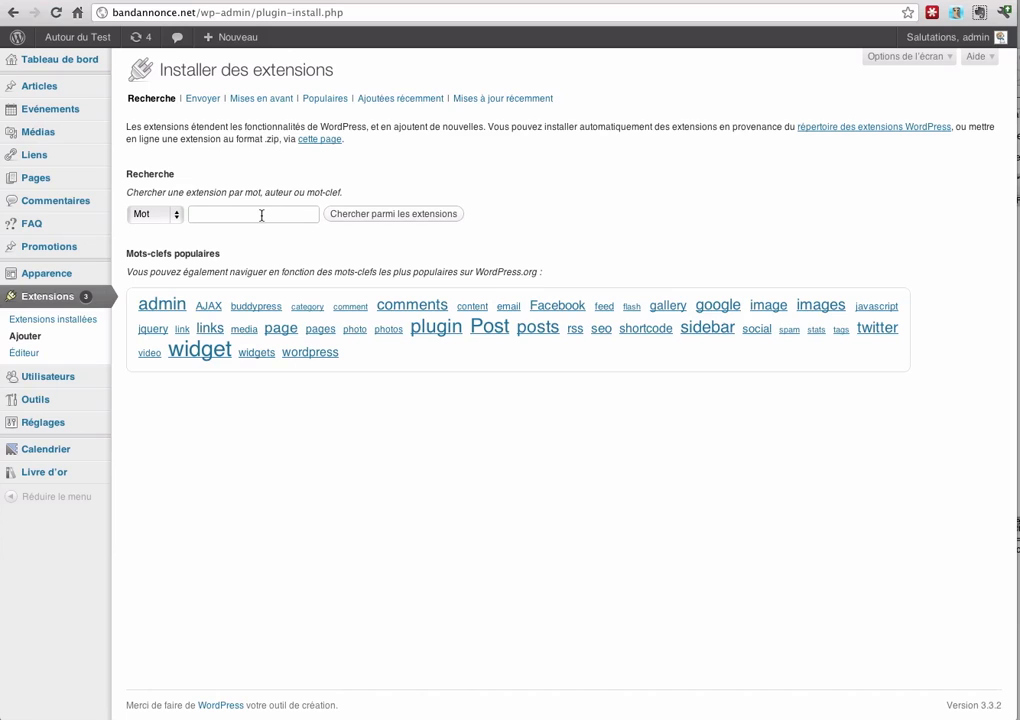
pyautogui.write('pricing table')
pyautogui.click(366, 217)
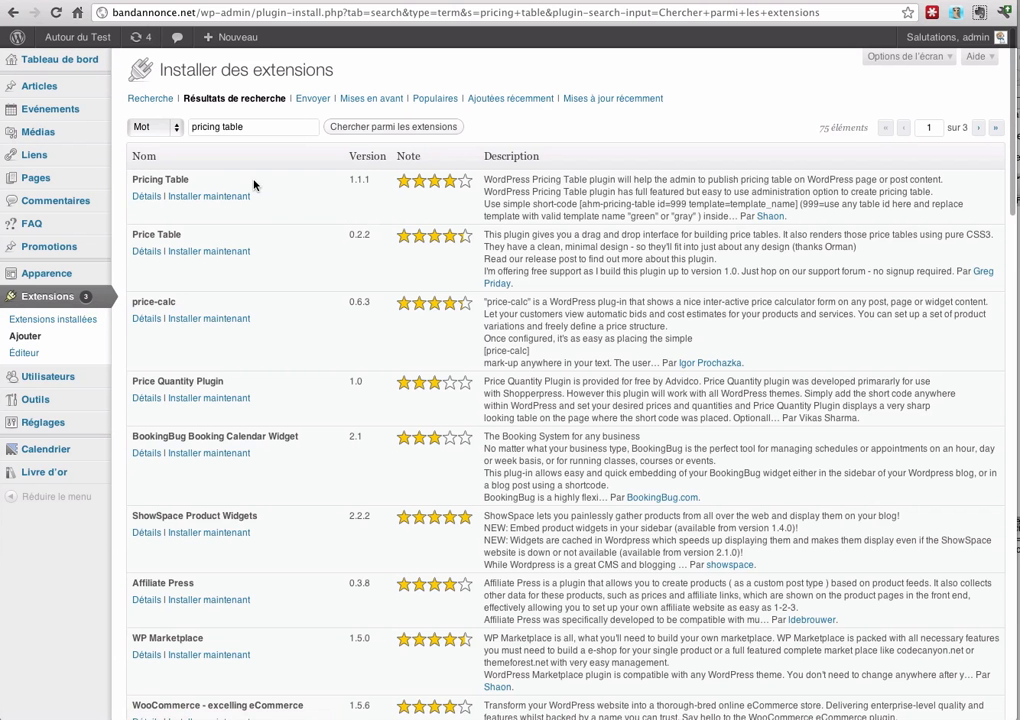
# Step: Install the Pricing Table extension, version 1.1.1, and activate it
pyautogui.click(192, 197)
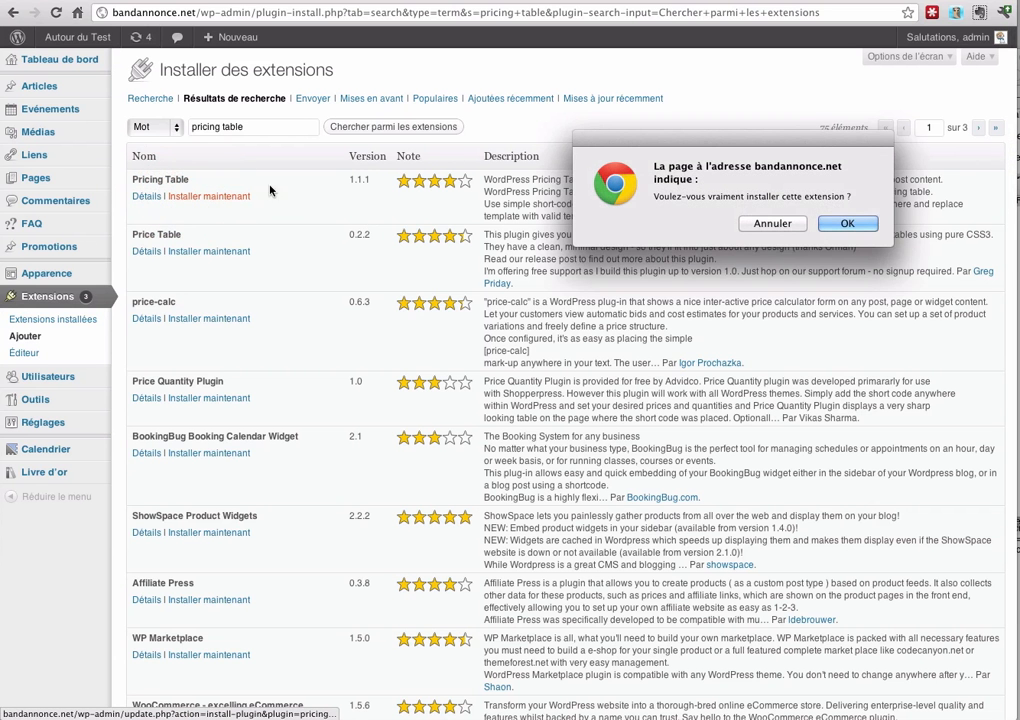
pyautogui.click(847, 223)
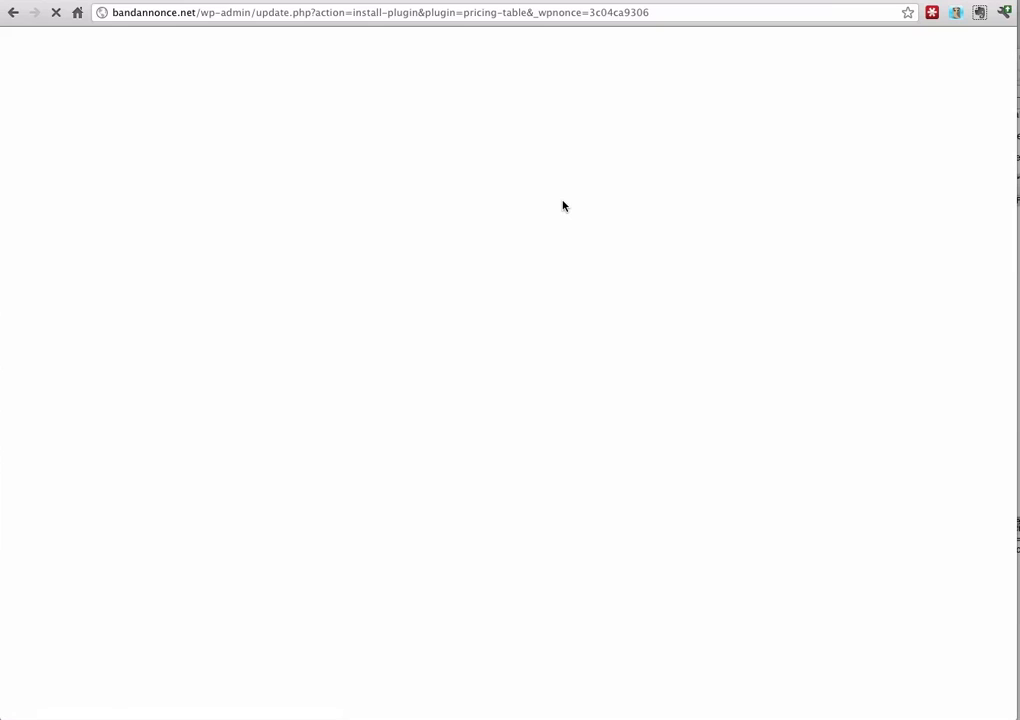
pyautogui.click(157, 186)
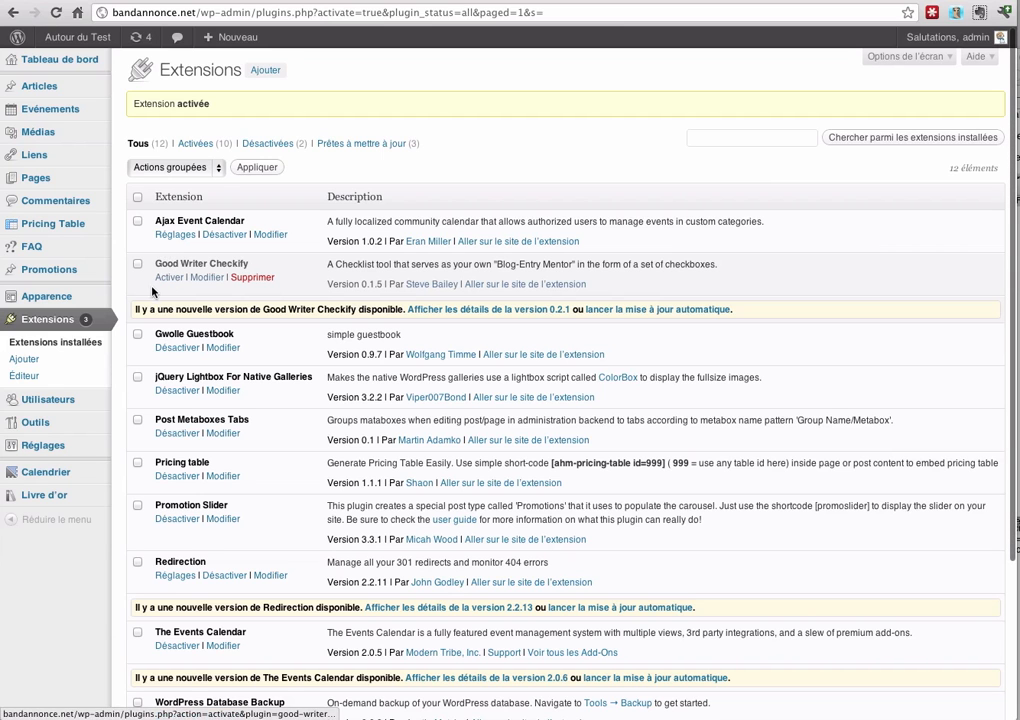
# Step: Create a new pricing table titled "Produit"
pyautogui.moveTo(63, 228)
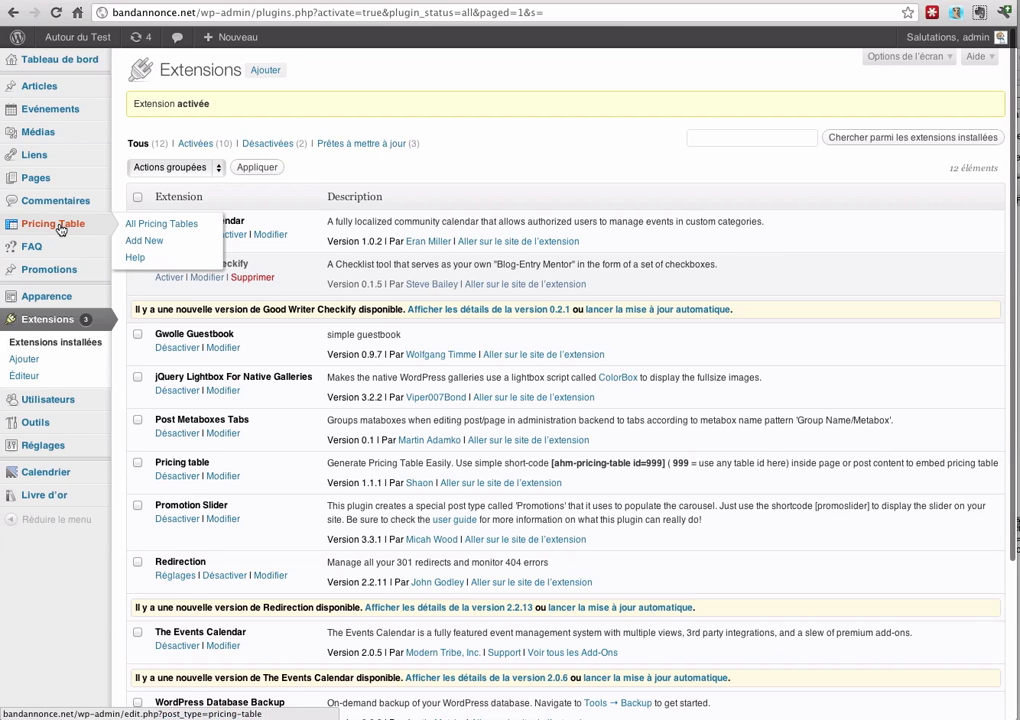
pyautogui.click(148, 228)
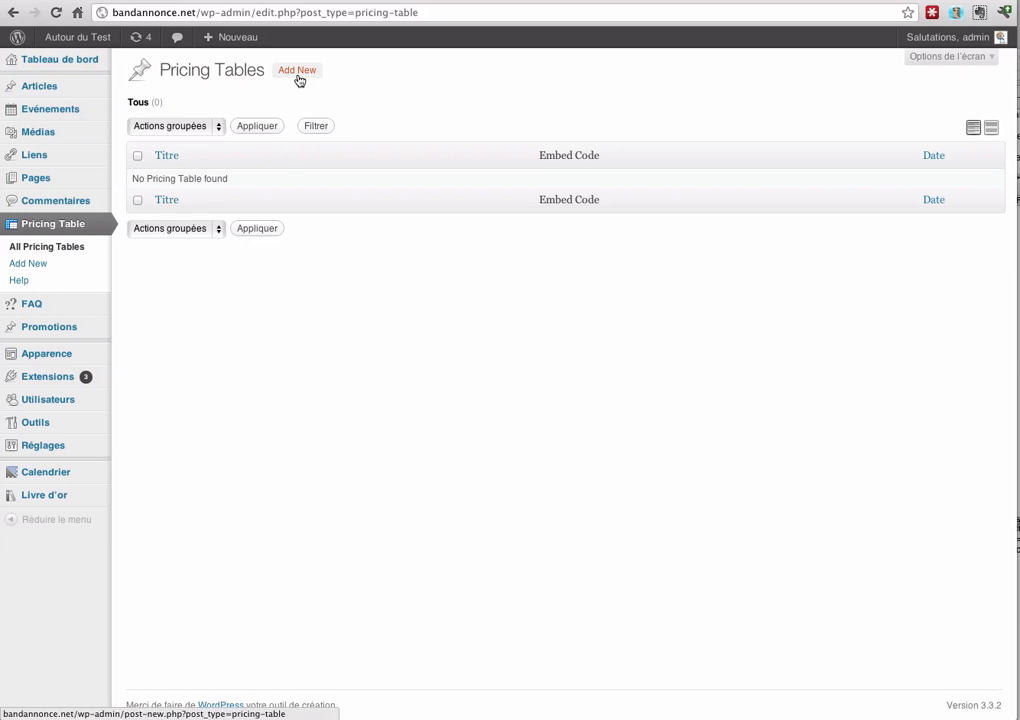
pyautogui.click(297, 72)
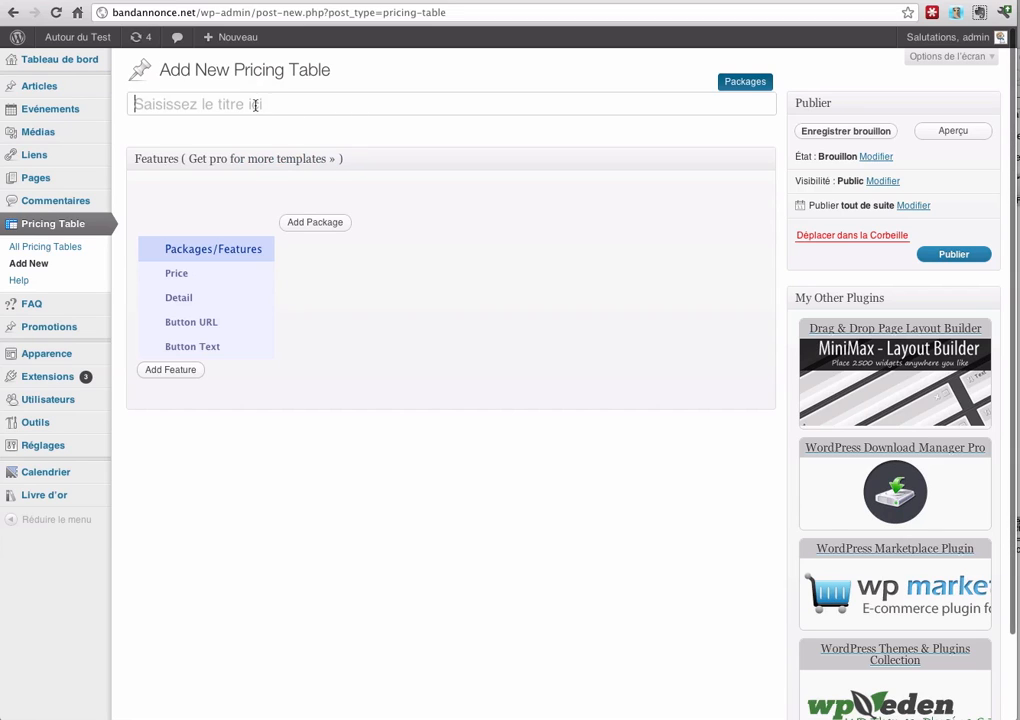
pyautogui.click(225, 106)
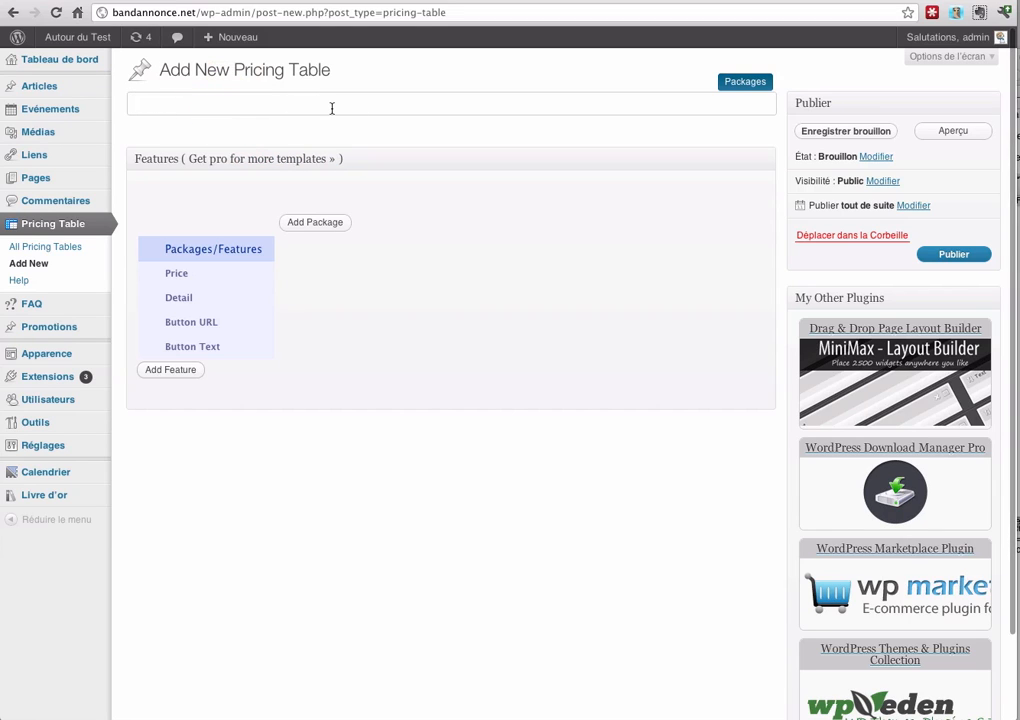
pyautogui.write('Produit')
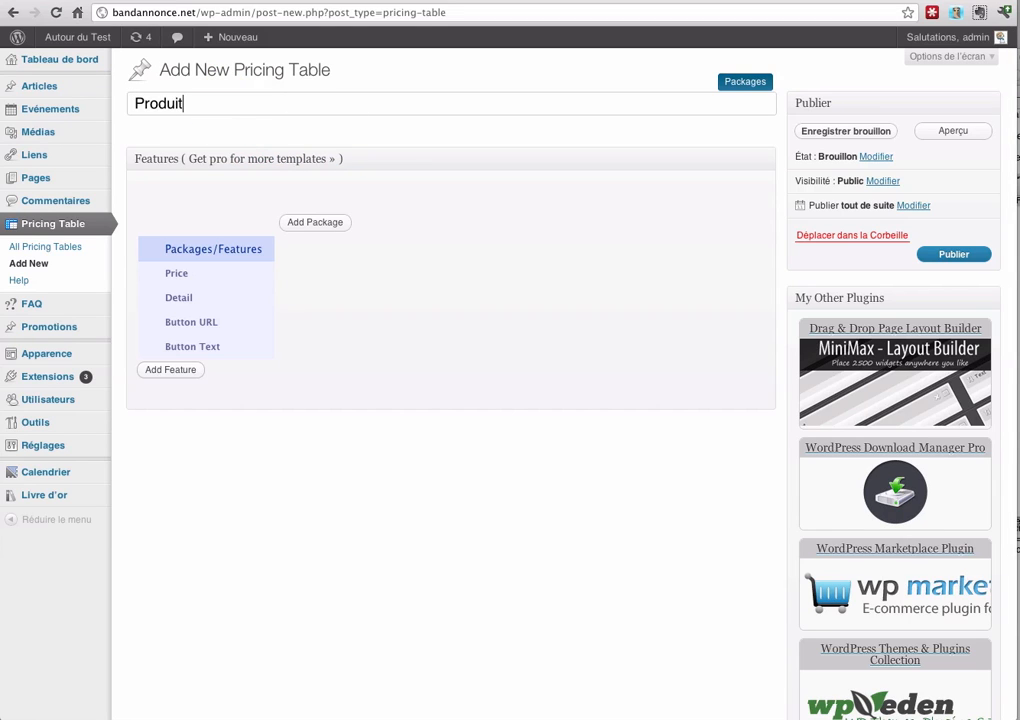
# Step: Add a package named "Gratuit" with the price 0 € and the detail "Gratuit"
pyautogui.click(327, 229)
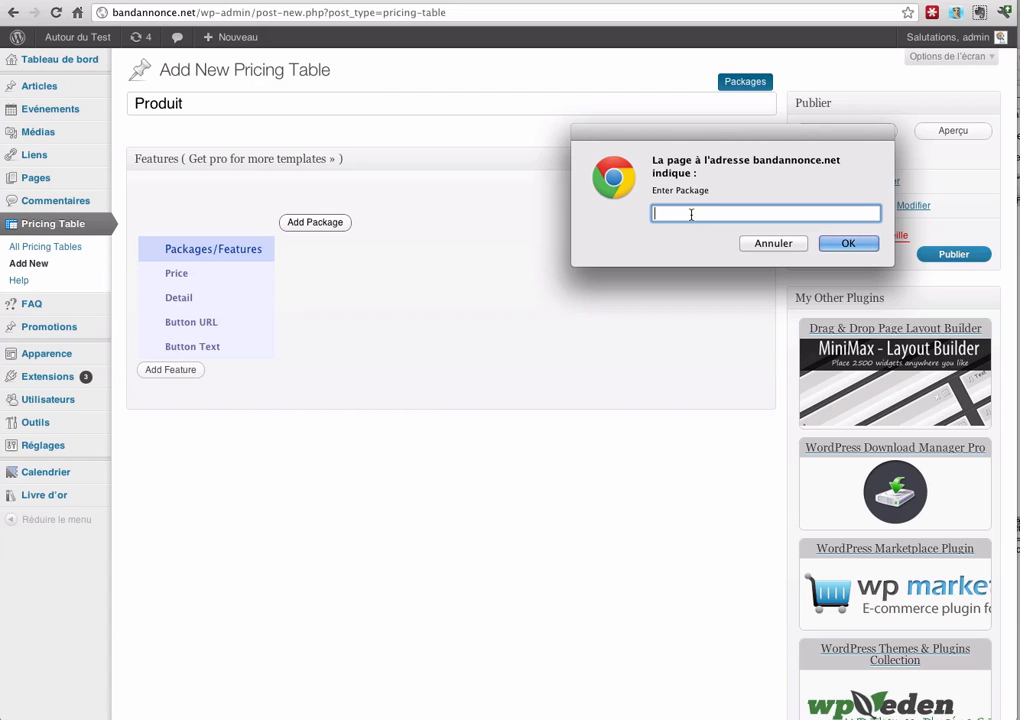
pyautogui.write('Gratuite')
pyautogui.click(847, 243)
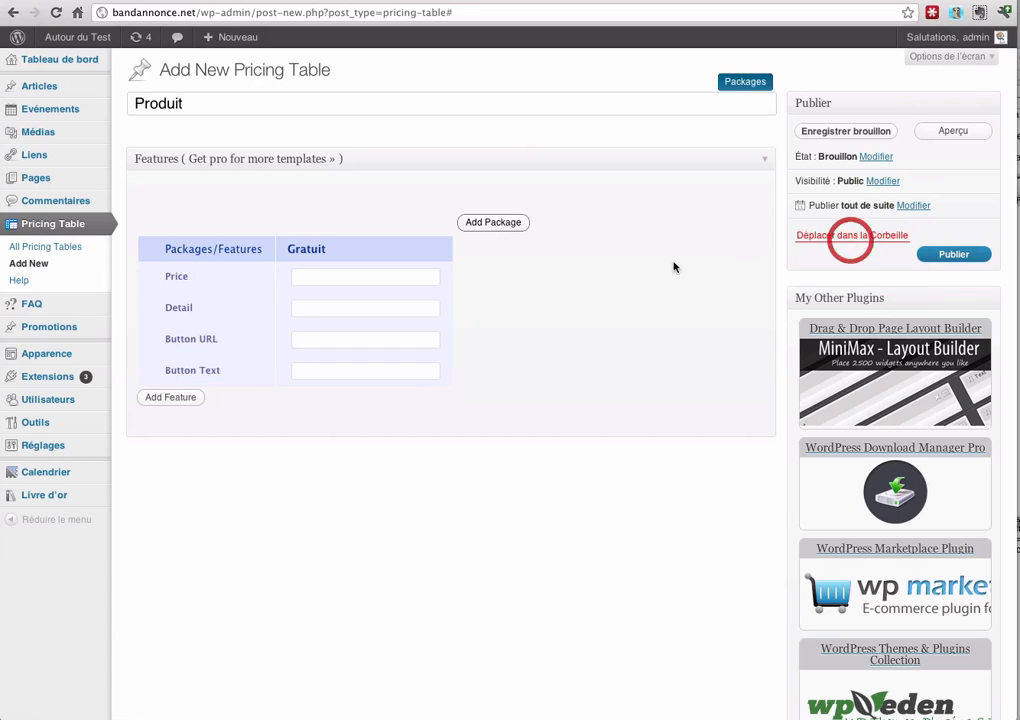
pyautogui.click(317, 276)
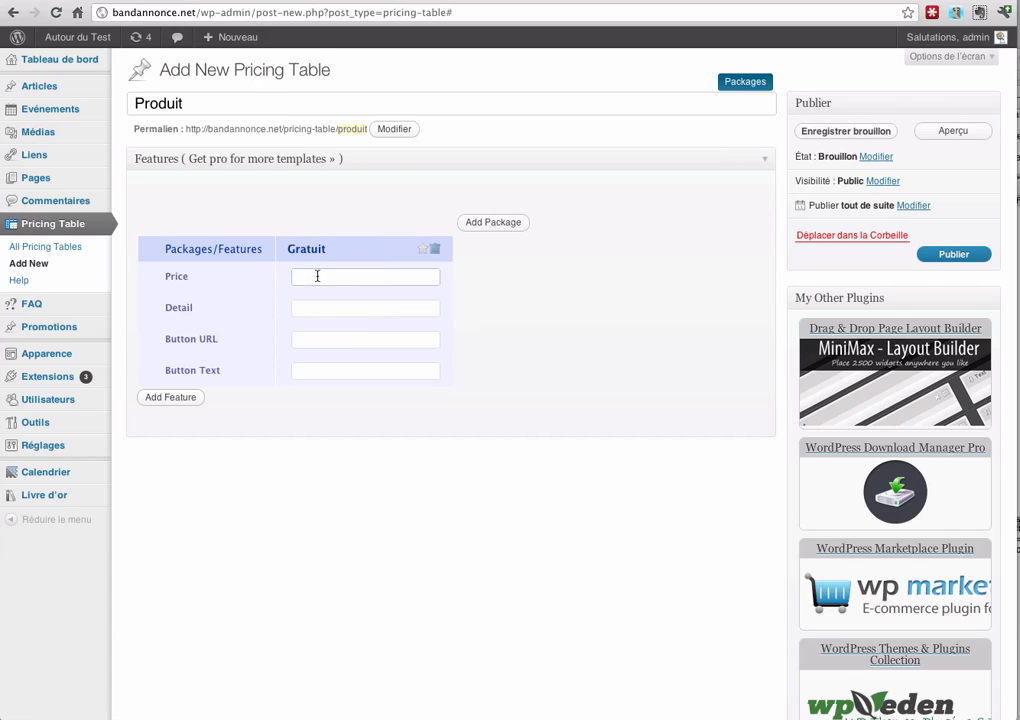
pyautogui.write('0 €')
pyautogui.press('Tab')
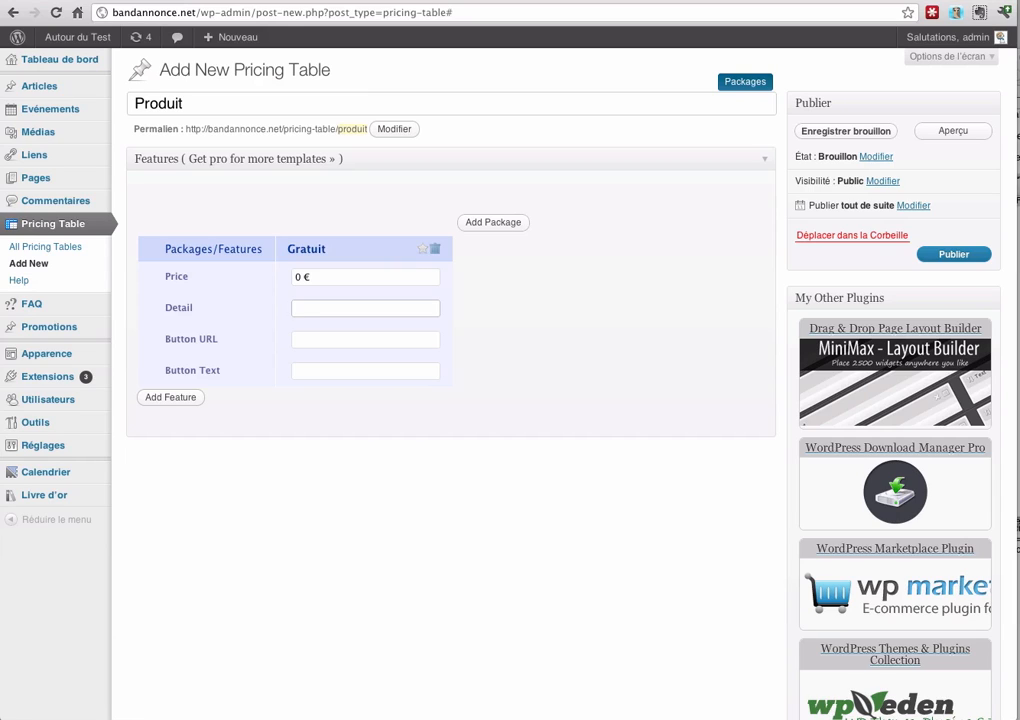
pyautogui.write('Gratuit')
pyautogui.press('Tab')
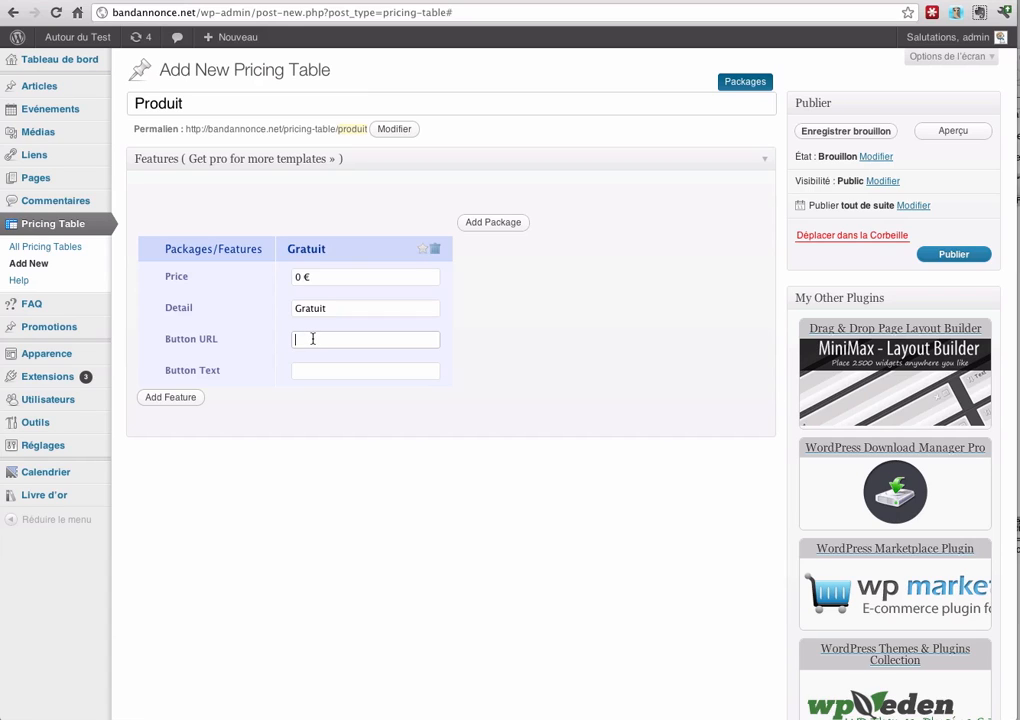
pyautogui.write('http://autourdututo.fr/')
pyautogui.press('BackSpace')
pyautogui.write('/')
pyautogui.click(337, 372)
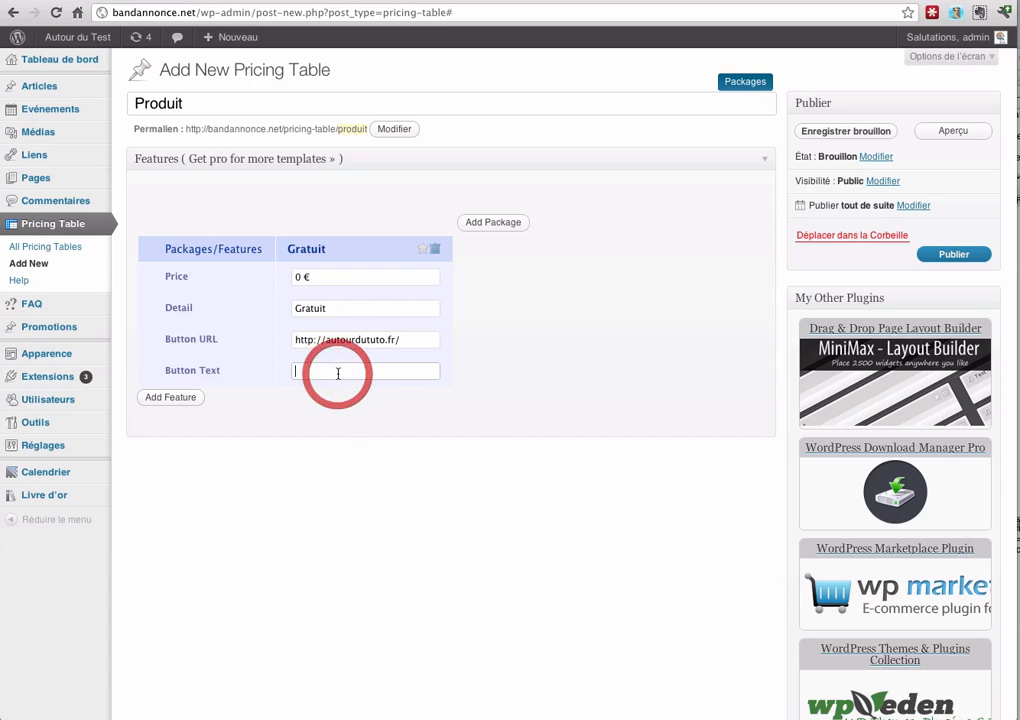
pyautogui.write('Té')
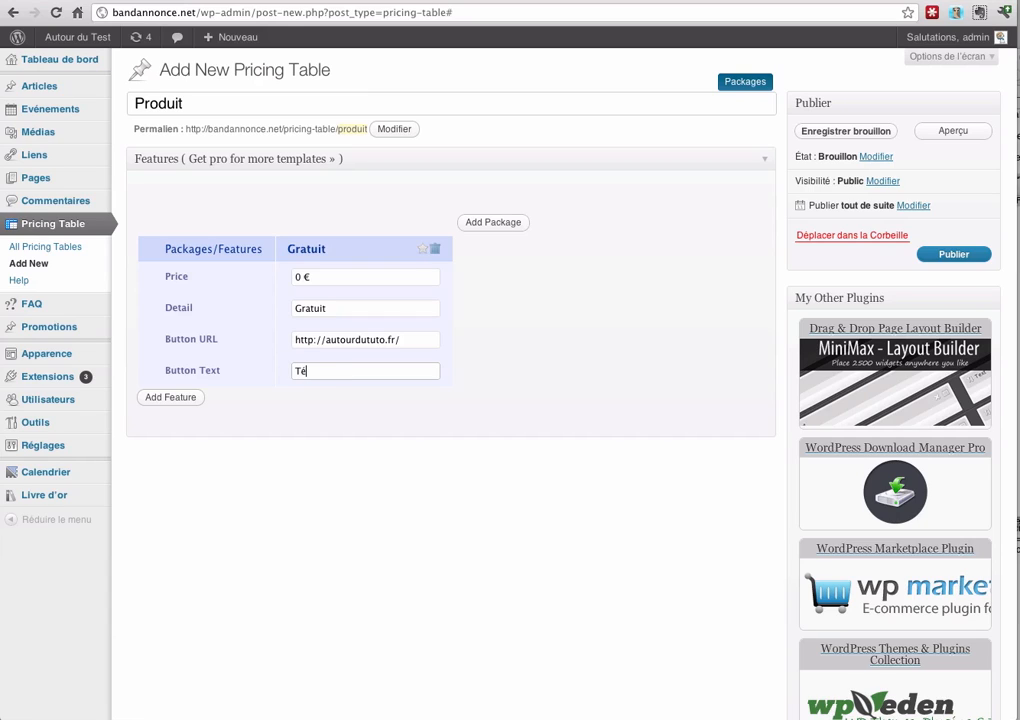
pyautogui.write('léchz')
pyautogui.write('rger')
# Step: Add a package named "Pro" with the price 50 € and the detail "Version Pro"
pyautogui.click(499, 225)
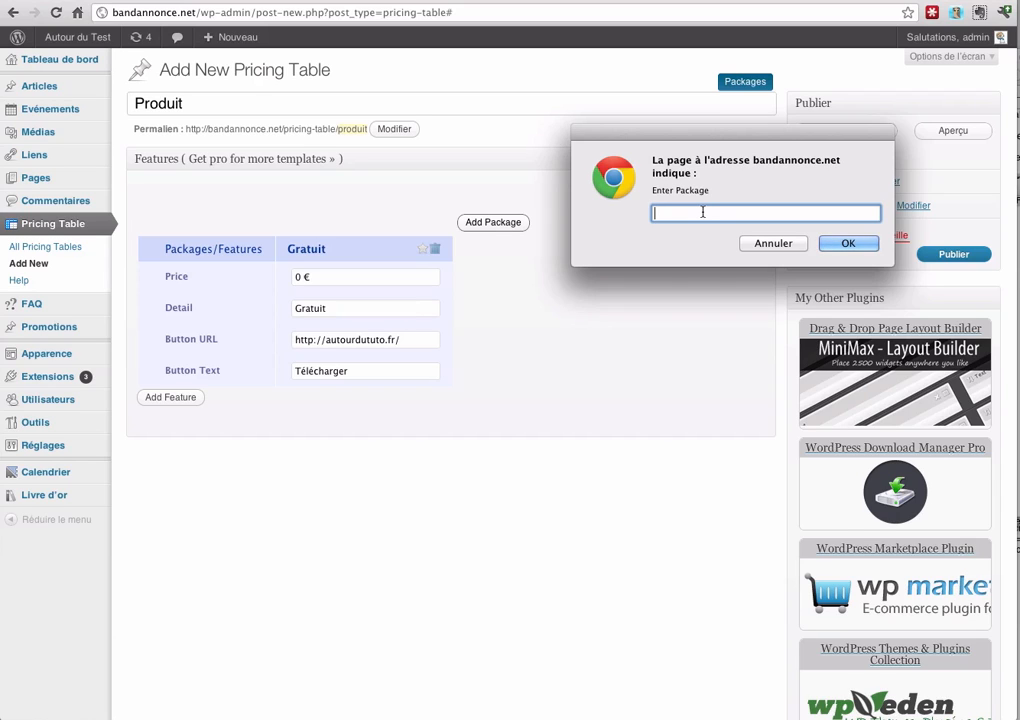
pyautogui.write('Pro')
pyautogui.click(848, 243)
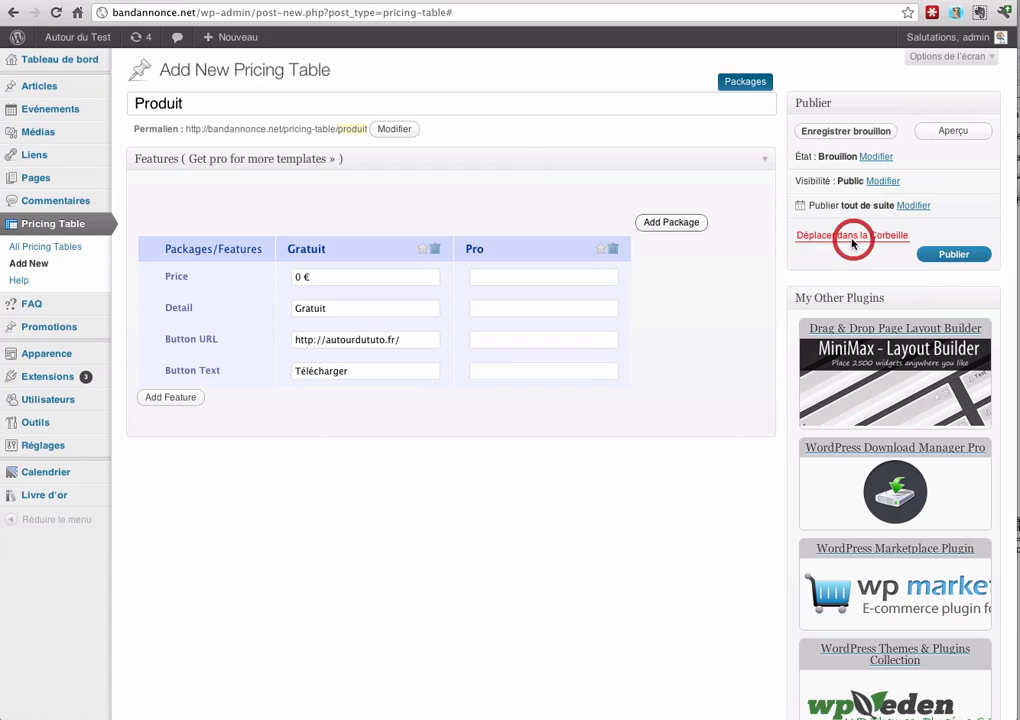
pyautogui.click(598, 277)
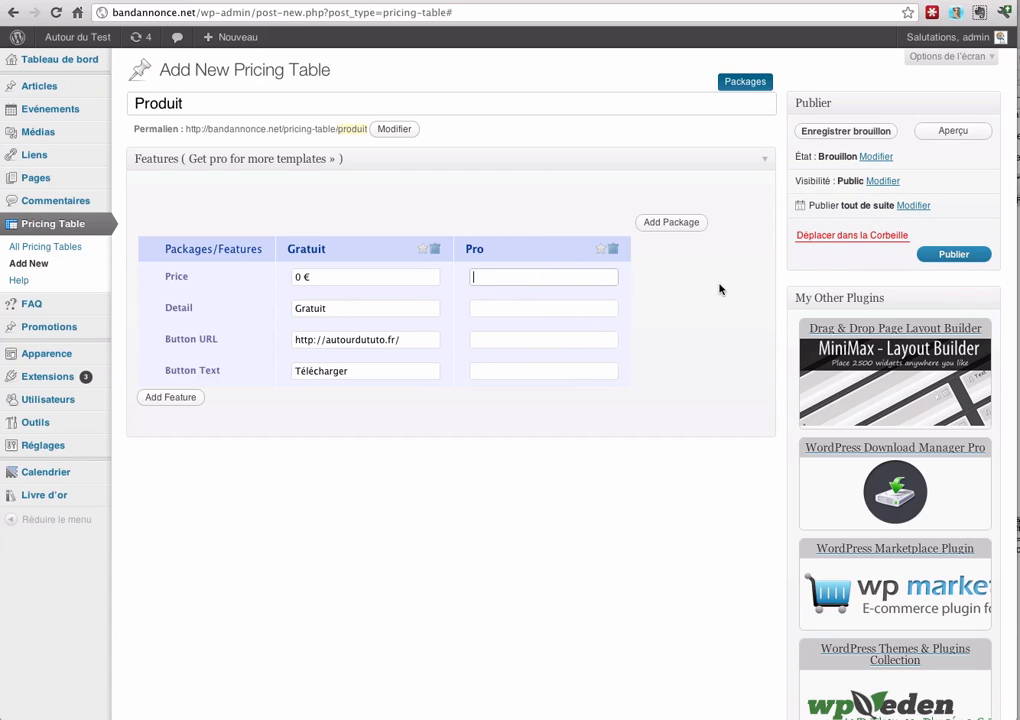
pyautogui.write('50 €')
pyautogui.press('Tab')
pyautogui.press('Tab')
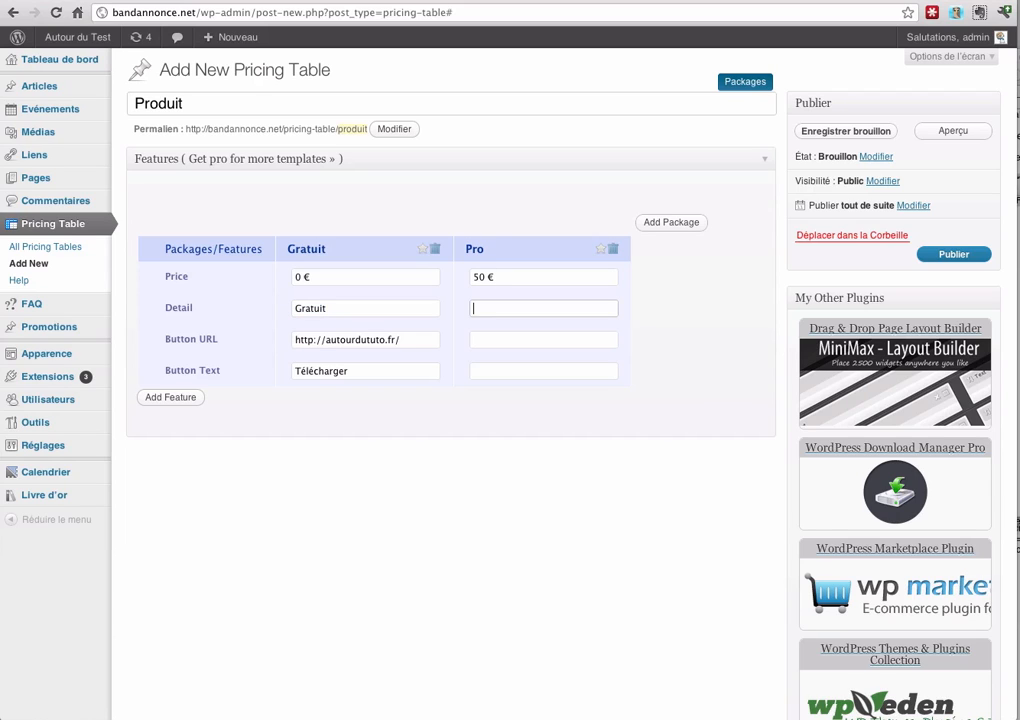
pyautogui.write('Version Pro')
pyautogui.click(502, 340)
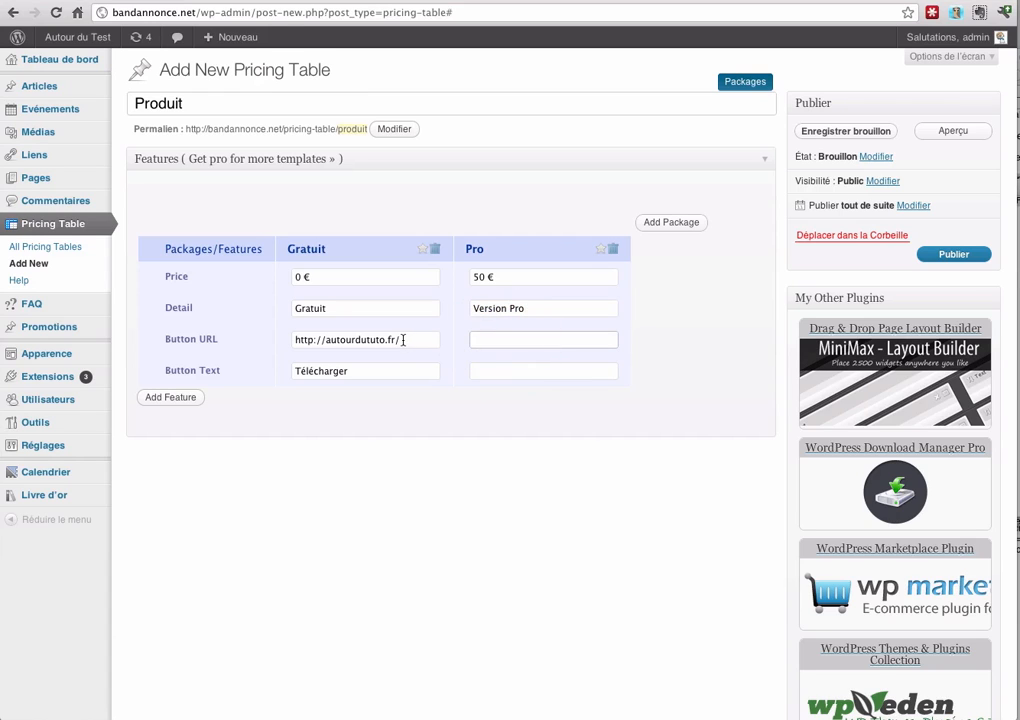
pyautogui.tripleClick(412, 340)
pyautogui.hotkey('ctrl', 'c')
pyautogui.click(494, 340)
pyautogui.hotkey('ctrl', 'v')
pyautogui.moveTo(544, 340); pyautogui.dragTo(562, 339)
pyautogui.write('web')
pyautogui.doubleClick(371, 375)
pyautogui.click(527, 372)
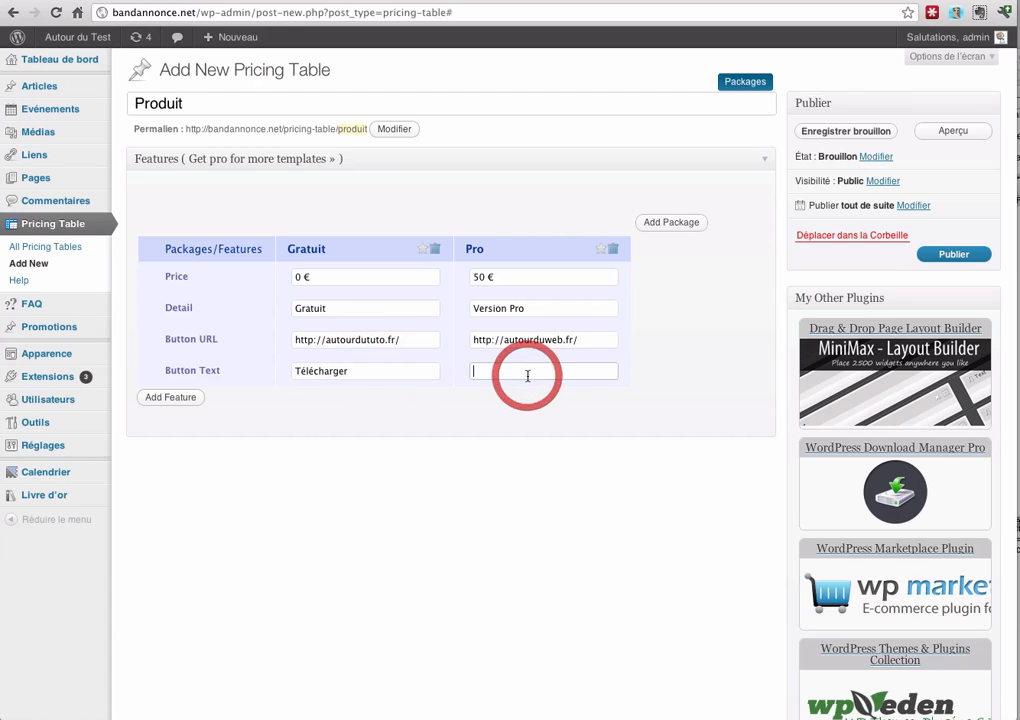
pyautogui.hotkey('ctrl', 'v')
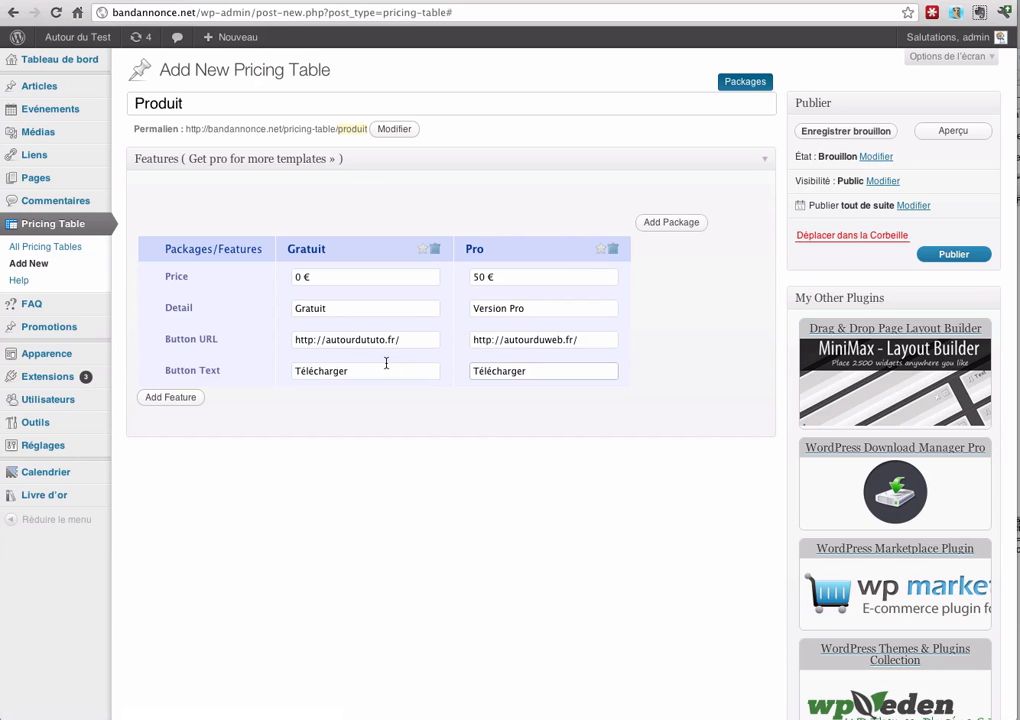
# Step: Add a feature row named "Compatible iPhone" to the pricing table
pyautogui.click(171, 399)
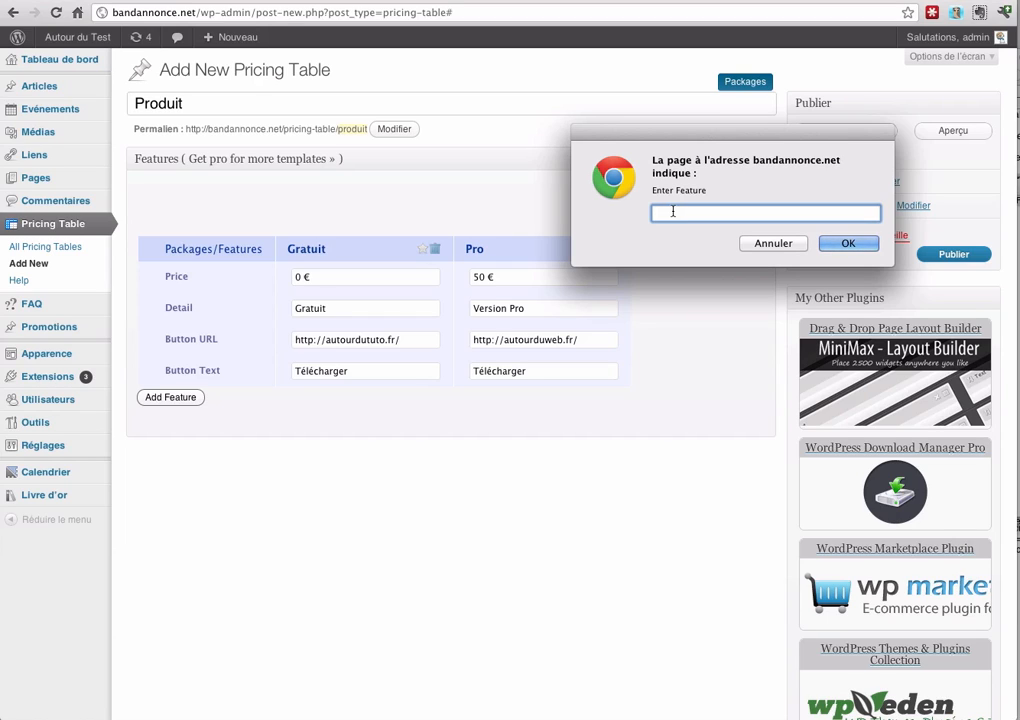
pyautogui.write('Compatible iPhone')
pyautogui.tripleClick(693, 218)
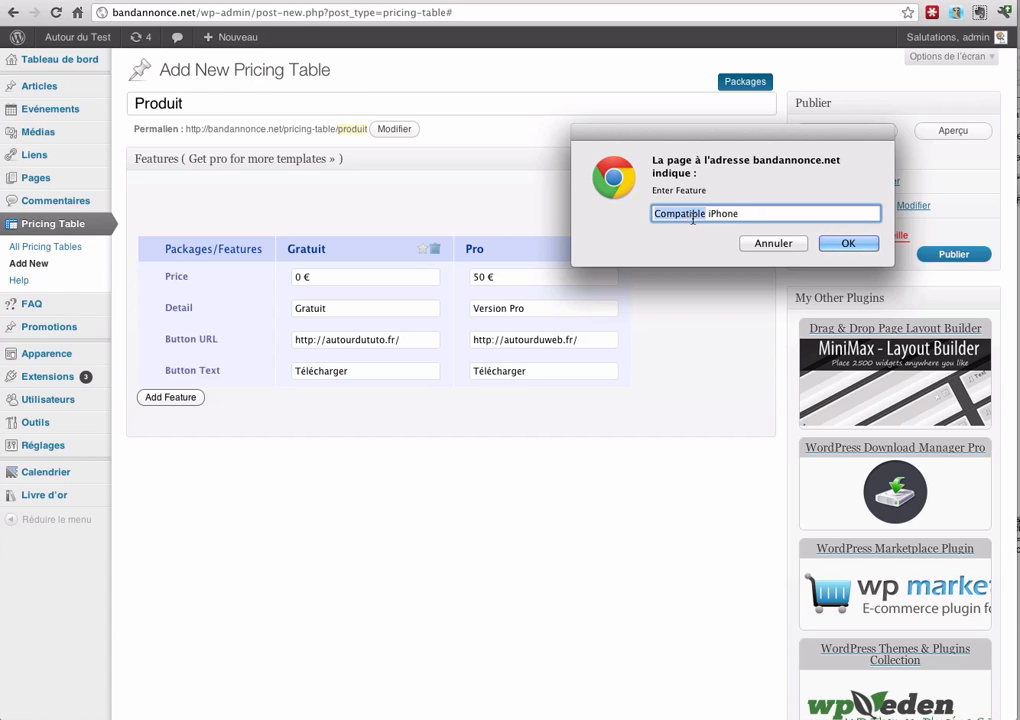
pyautogui.click(847, 243)
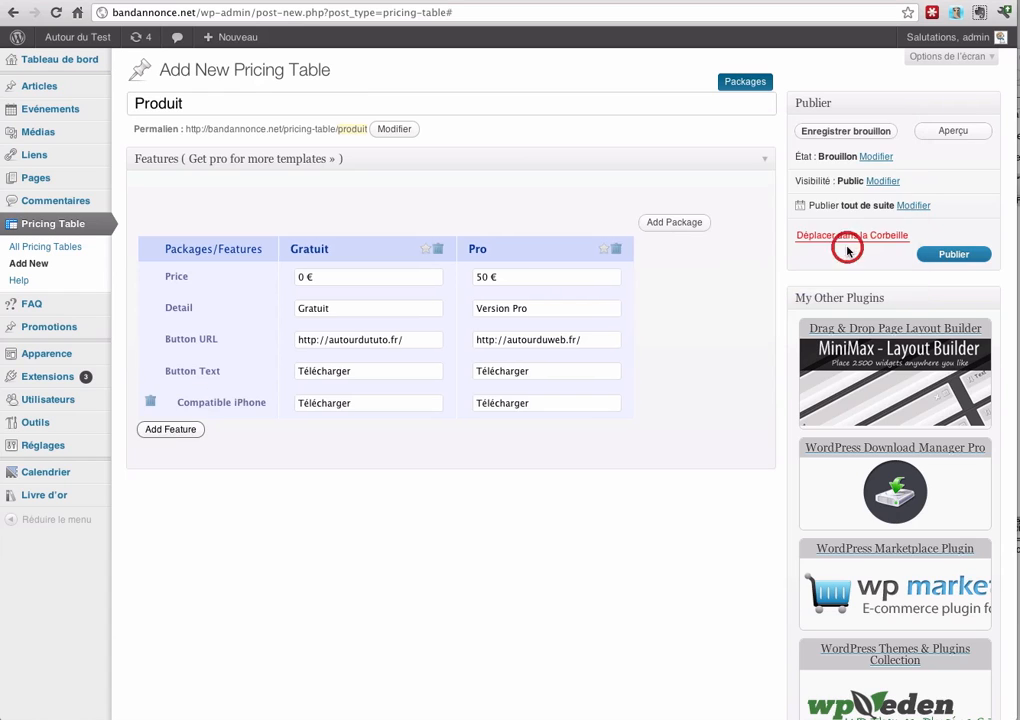
# Step: Set Compatible iPhone to "Non" for Gratuit and "Oui" for Pro, and publish the pricing table
pyautogui.doubleClick(319, 403)
pyautogui.write('Non')
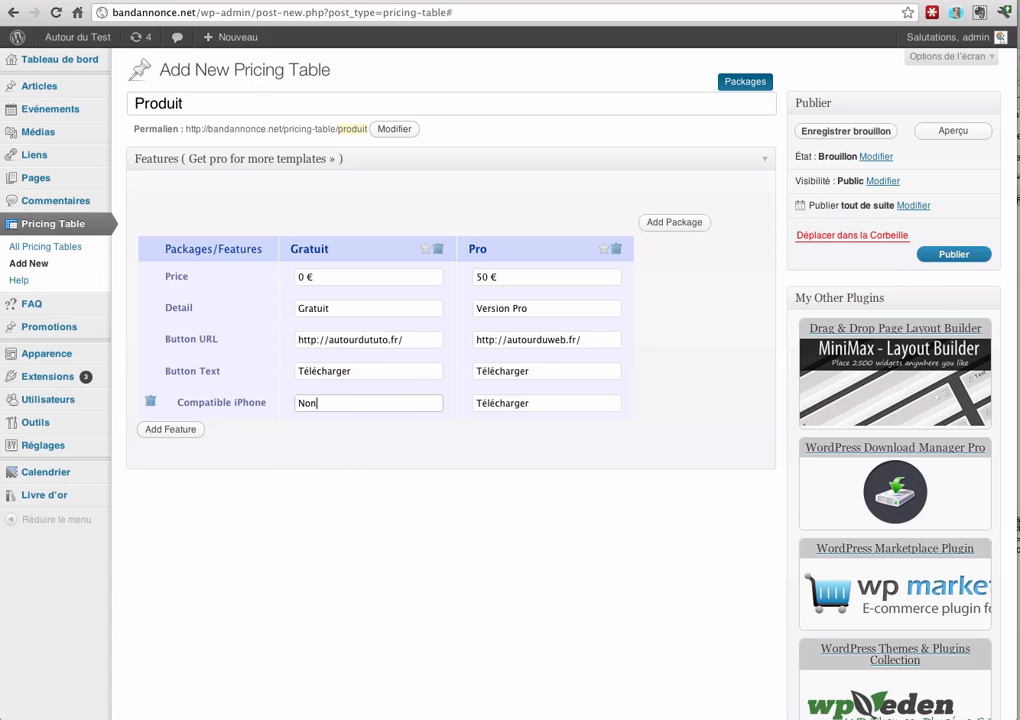
pyautogui.press('Tab')
pyautogui.write('O')
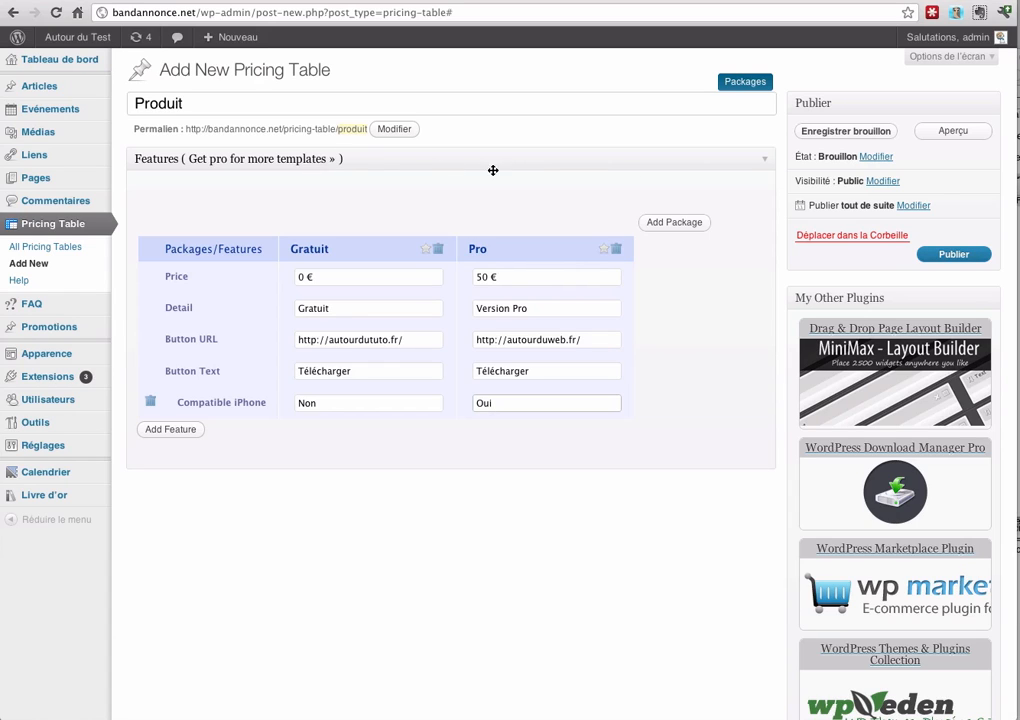
pyautogui.click(955, 255)
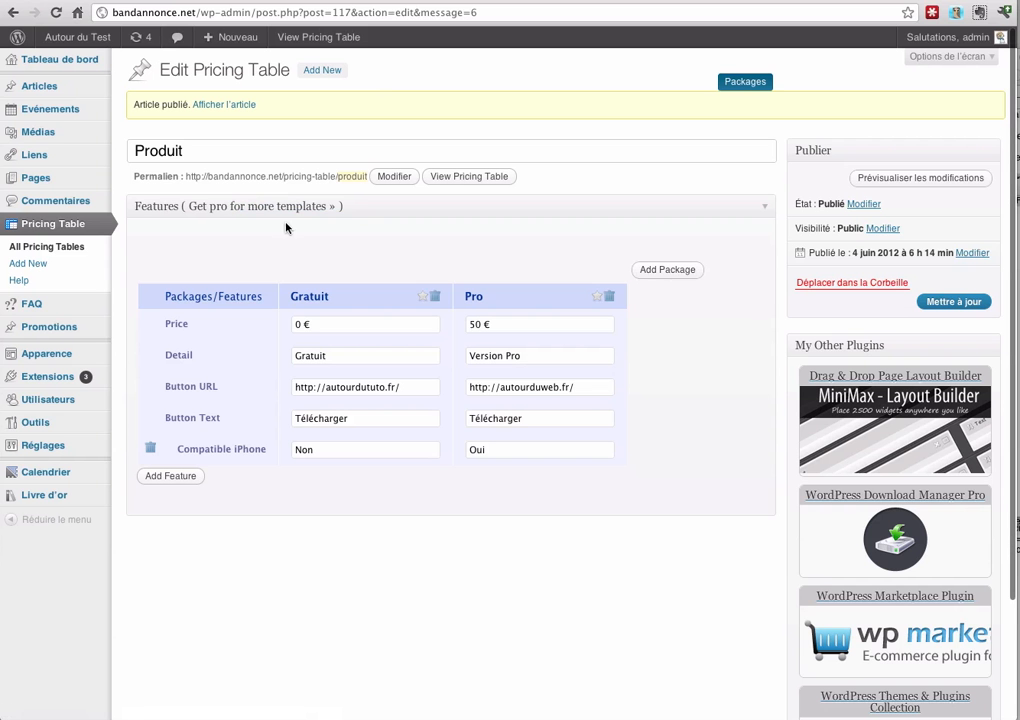
# Step: Open the list of all pricing tables and select the green template's embed code for Produit
pyautogui.click(66, 246)
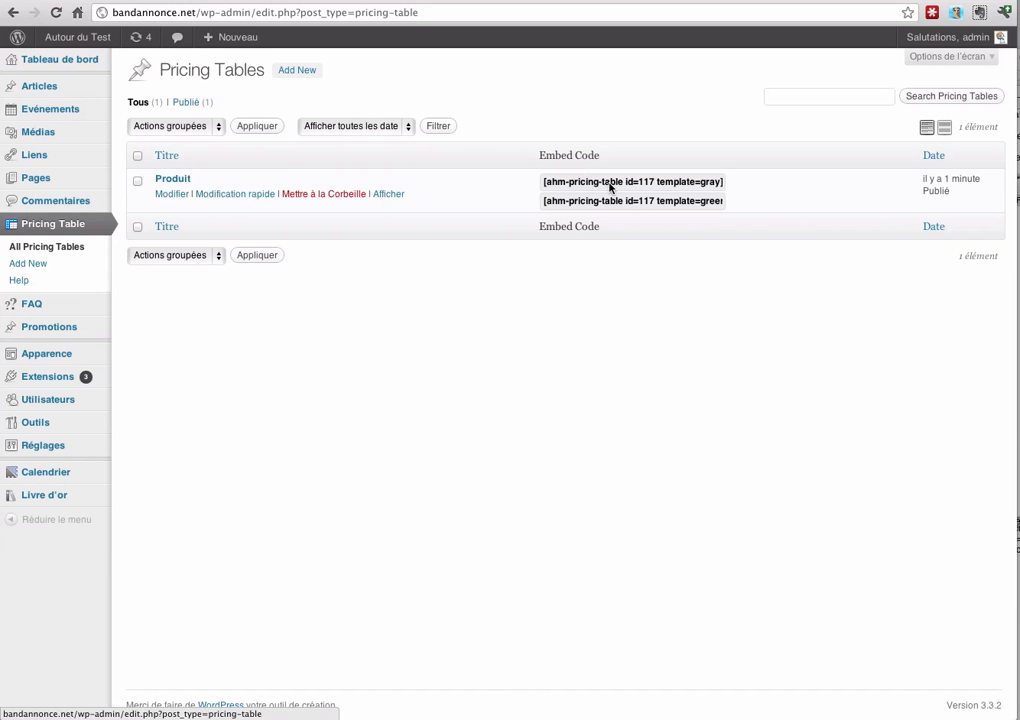
pyautogui.click(612, 187)
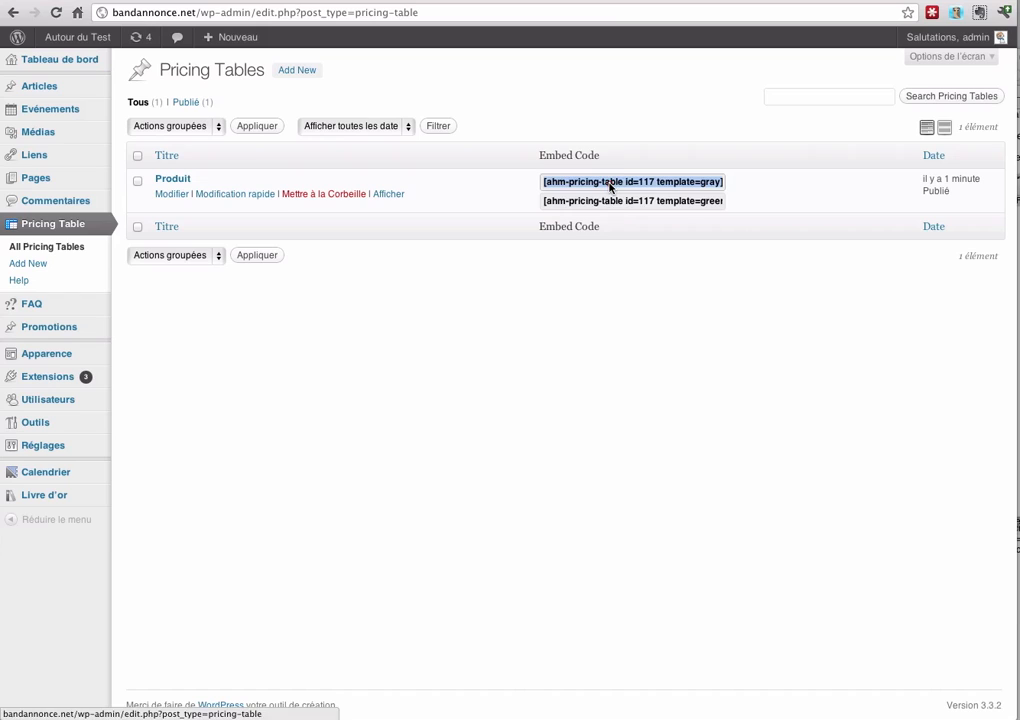
pyautogui.click(710, 203)
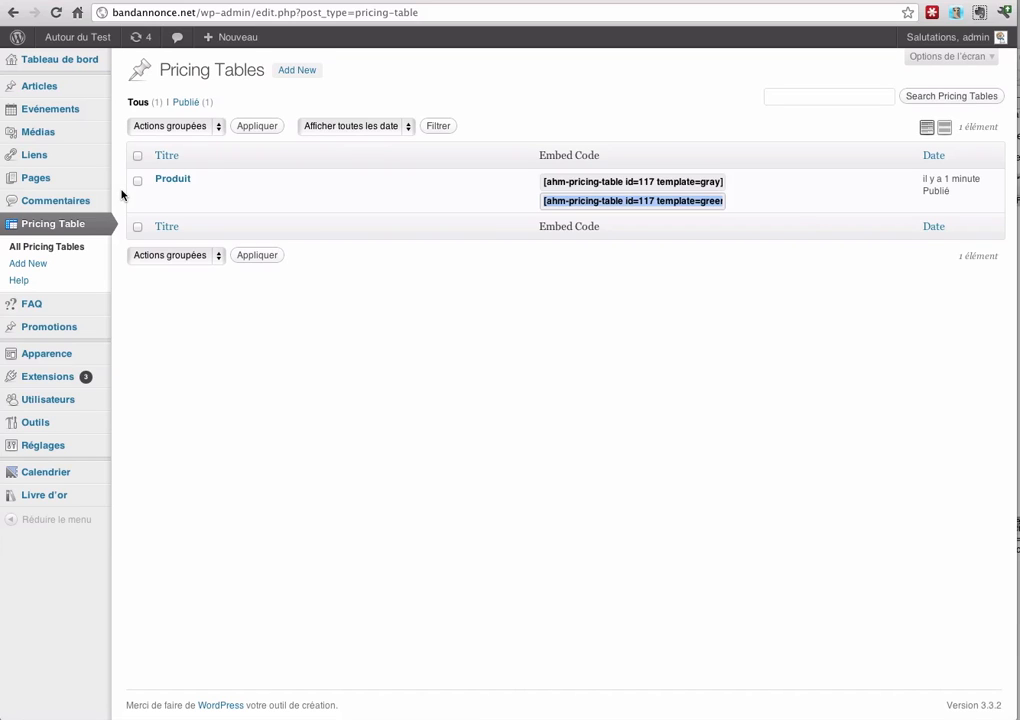
# Step: Add a new WordPress page and title it "Prix"
pyautogui.moveTo(43, 180)
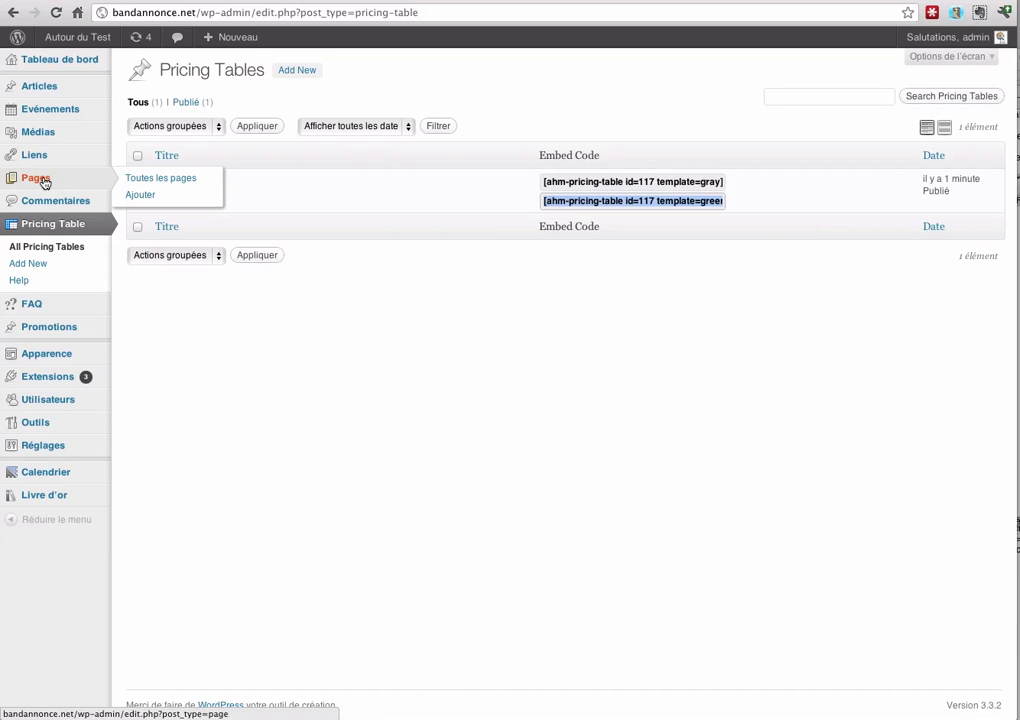
pyautogui.click(172, 195)
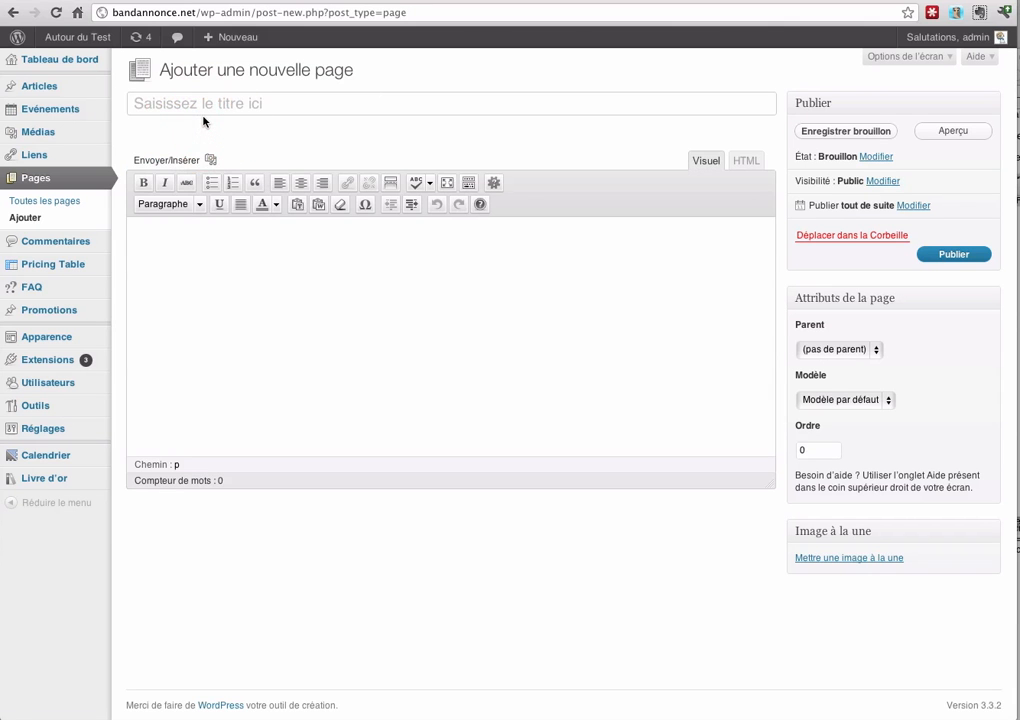
pyautogui.click(184, 112)
pyautogui.write('Prix')
# Step: Insert the embed code [ahm-pricing-table id=117 template=green] into the Prix page's HTML content and publish the page
pyautogui.click(746, 161)
pyautogui.click(346, 241)
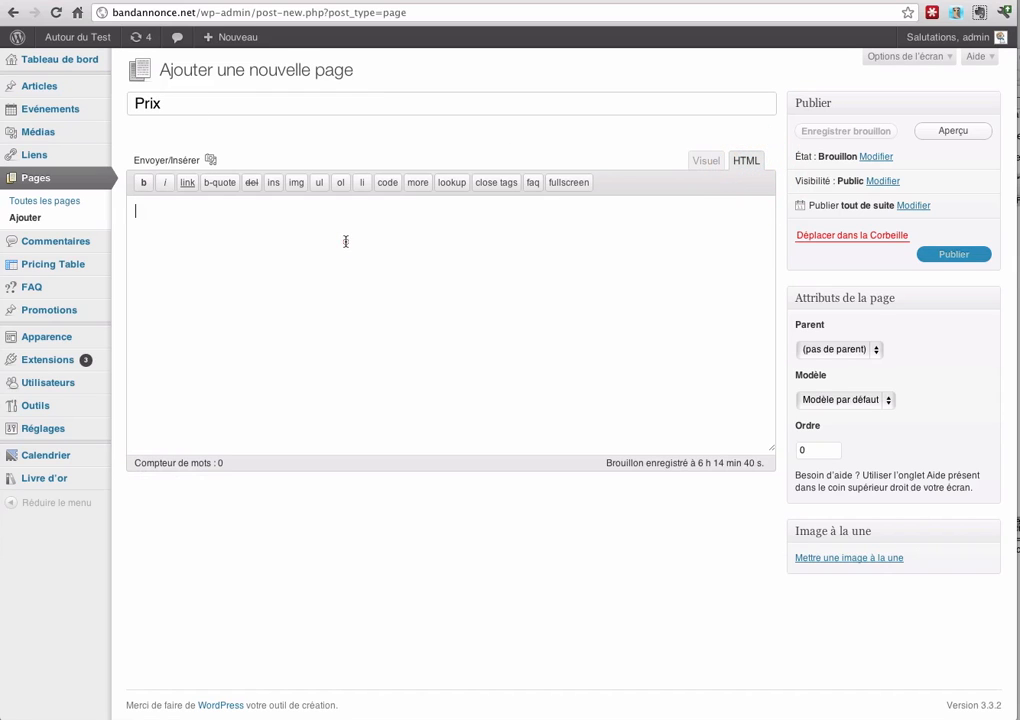
pyautogui.hotkey('ctrl', 'v')
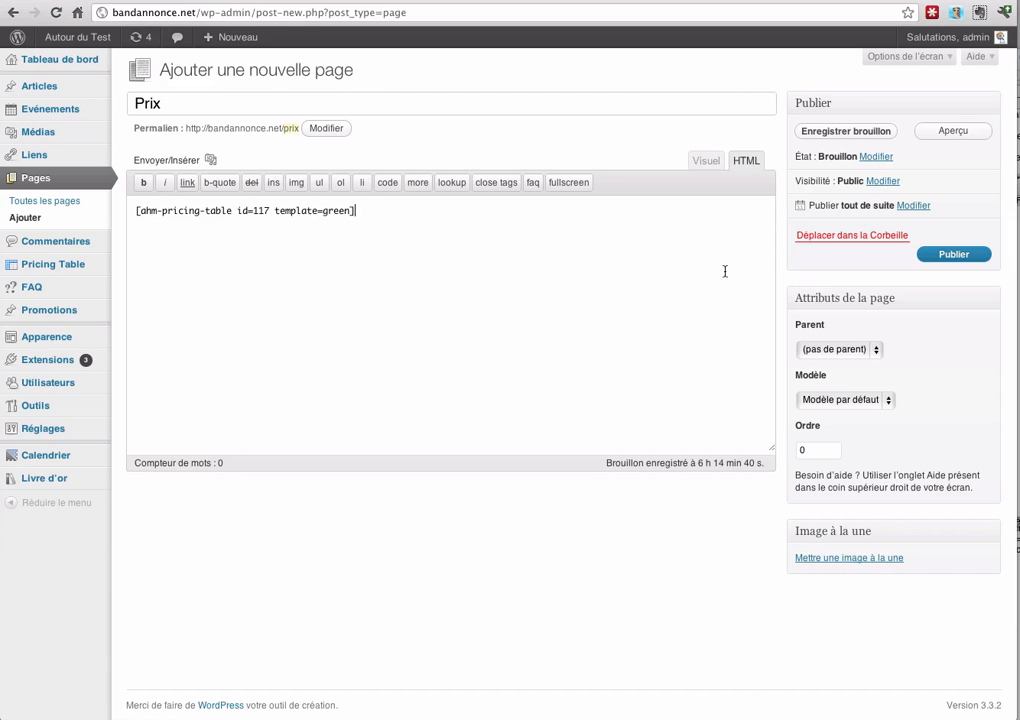
pyautogui.click(951, 257)
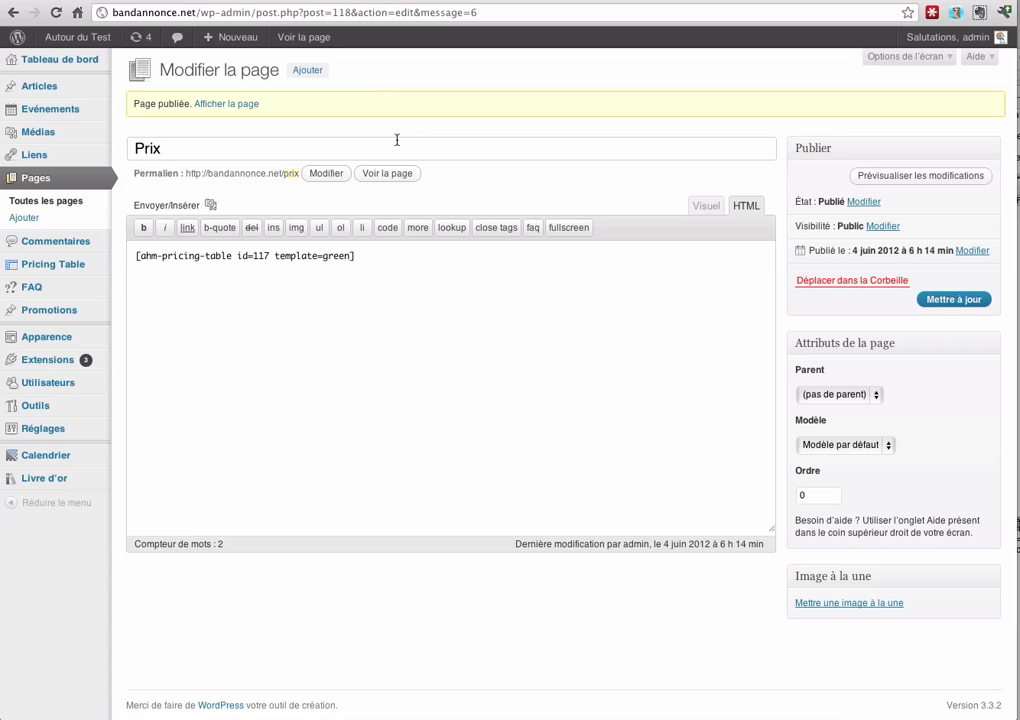
# Step: View the pricing table on the published Prix page and return to the Pricing Table plugin's page on WordPress.org
pyautogui.click(242, 104)
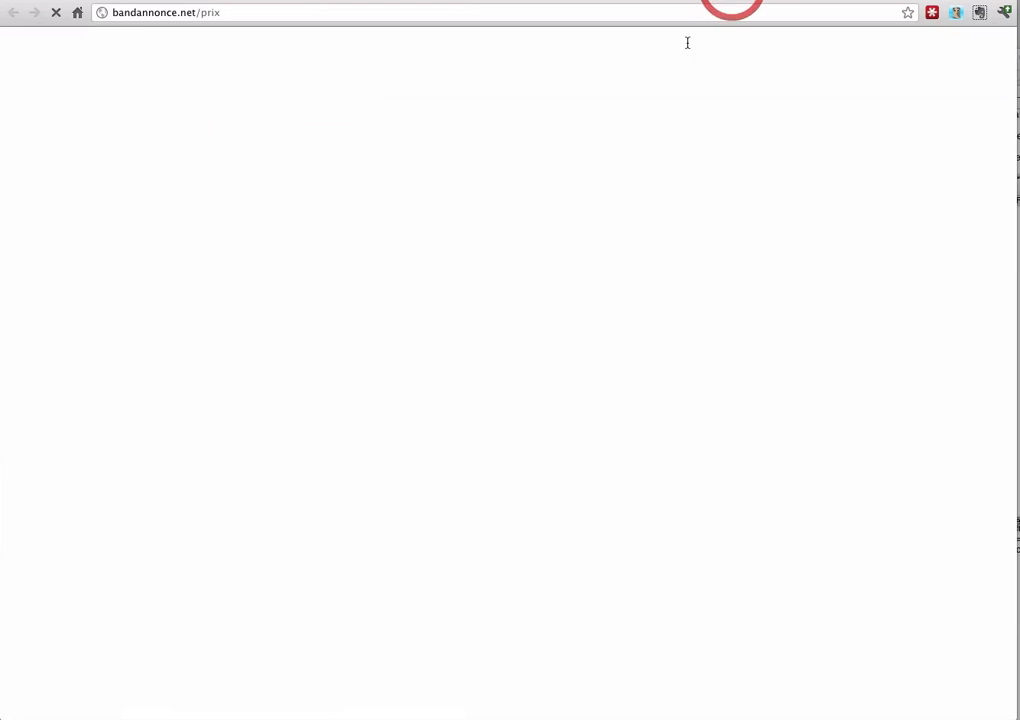
pyautogui.scroll(-3, 496, 334)
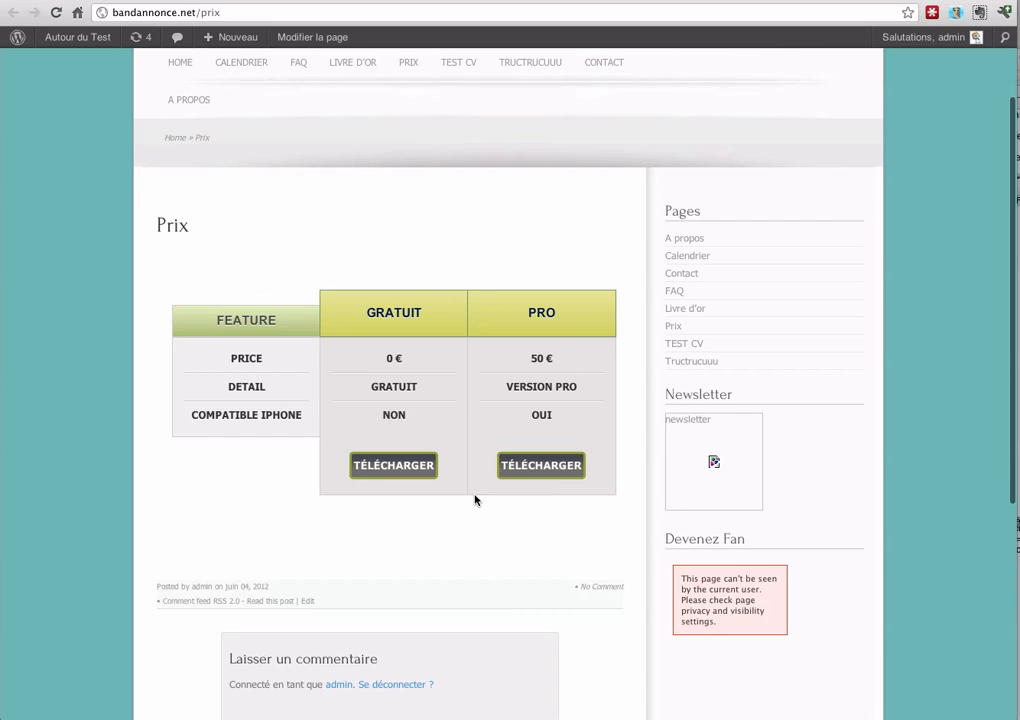
pyautogui.scroll(-2, 299, 432)
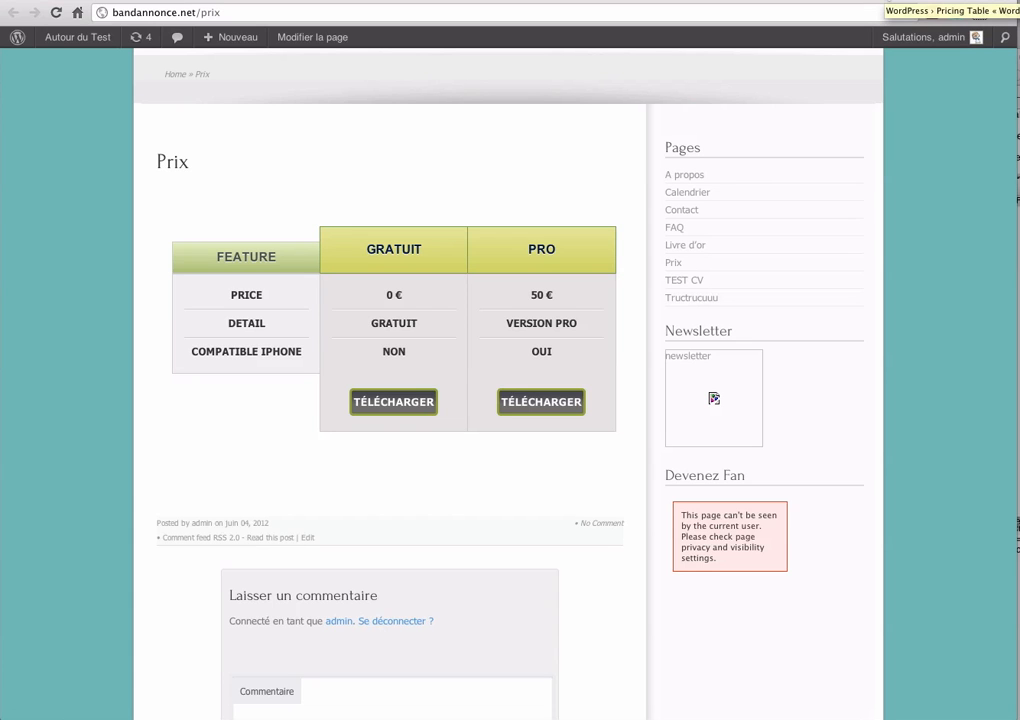
pyautogui.click(998, 8)
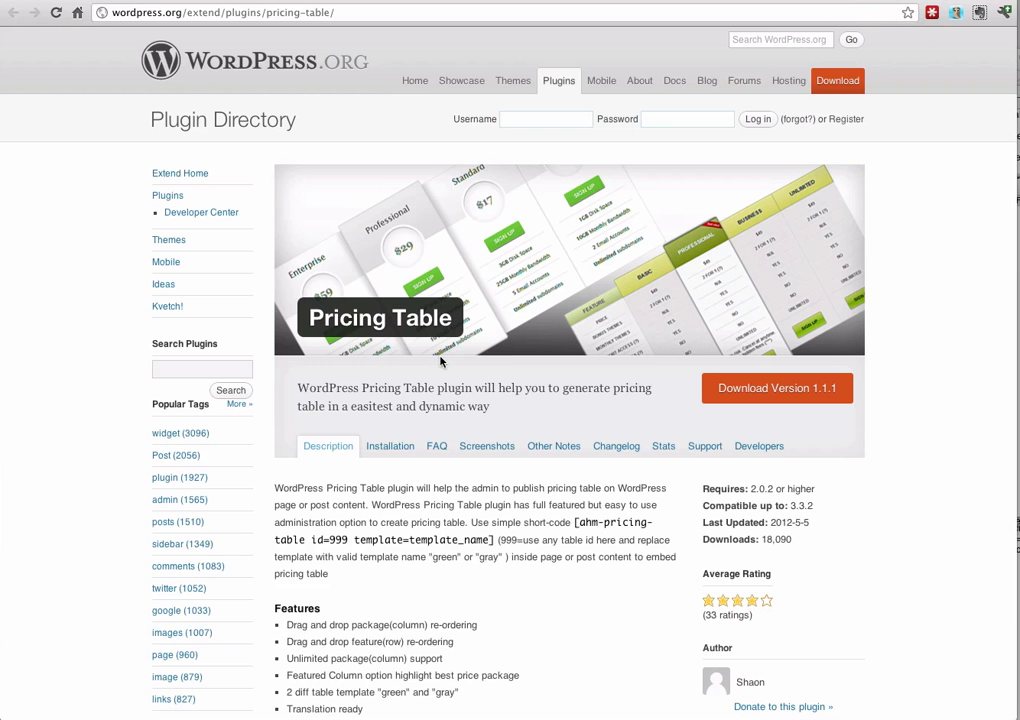